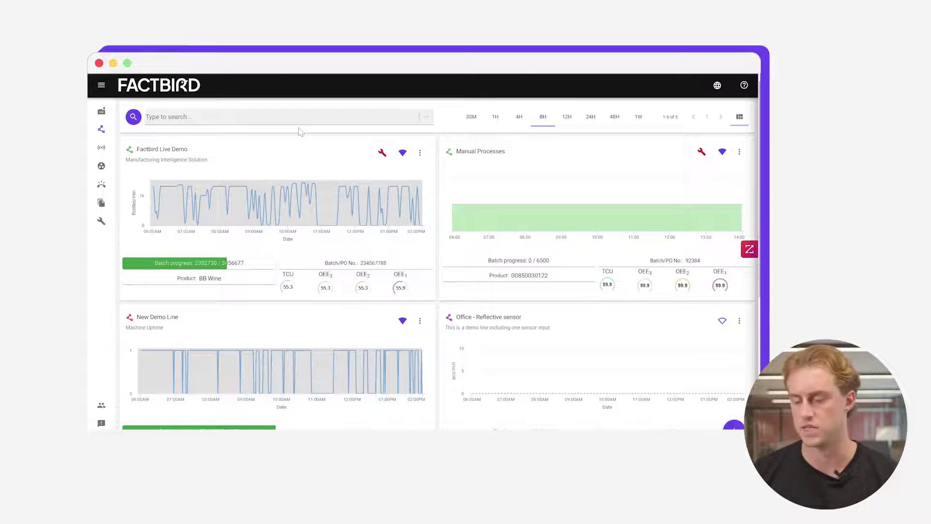
# - Check which dashboard components can be shown or hidden on the factory overview
pyautogui.click(739, 116)
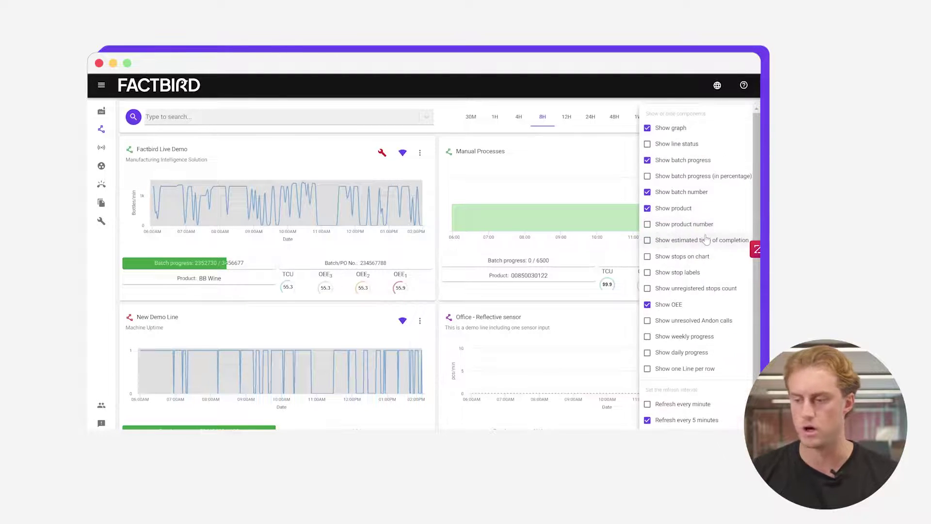
pyautogui.click(426, 108)
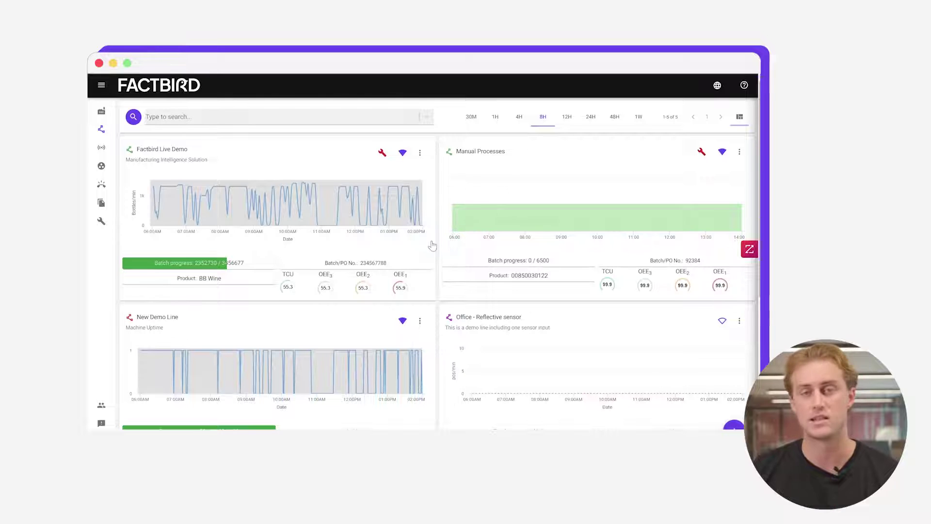
pyautogui.scroll(-1, 432, 245)
pyautogui.scroll(1, 432, 245)
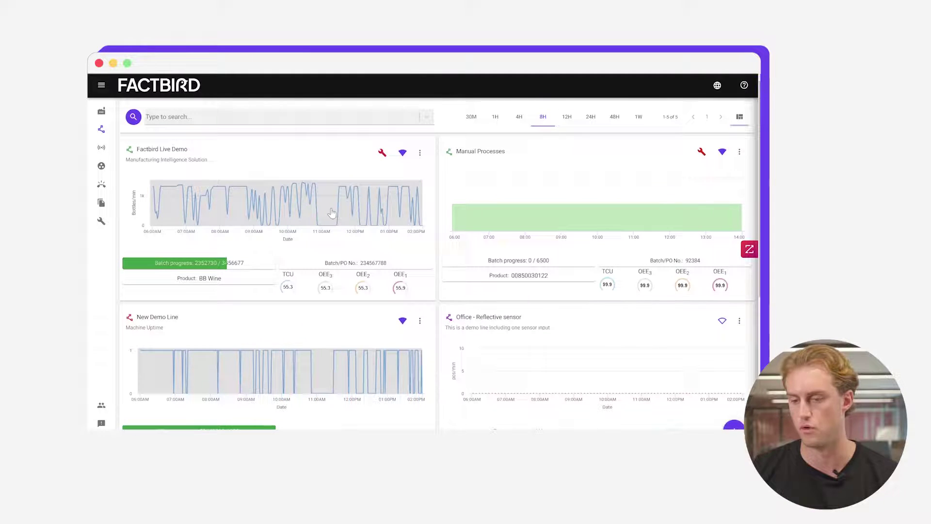
# - Bring up the Factbird Live Demo line's live speed chart and review its KPI tiles
pyautogui.click(246, 157)
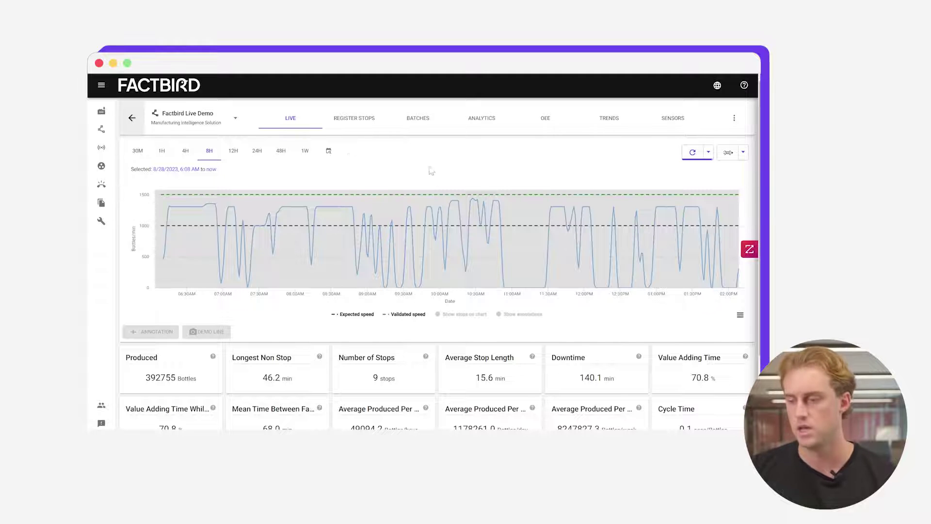
pyautogui.moveTo(291, 243)
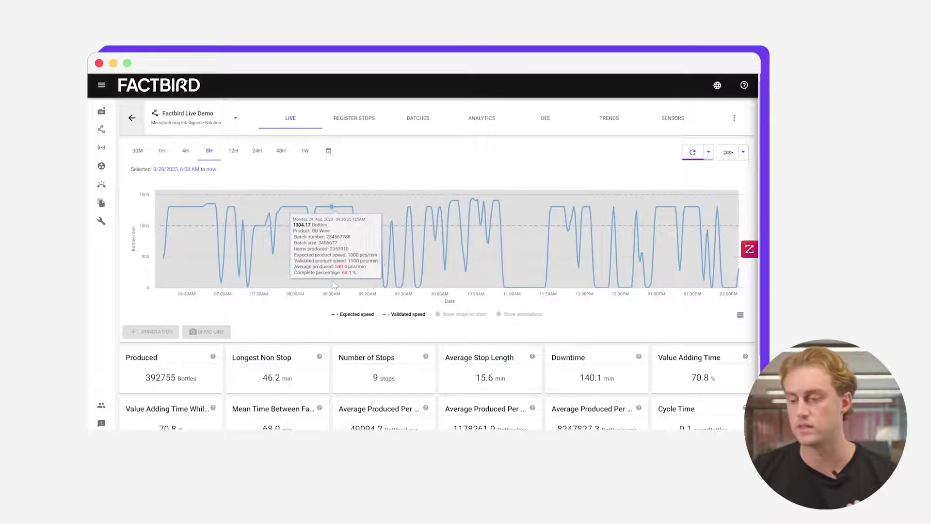
pyautogui.scroll(-2, 334, 285)
pyautogui.scroll(-5, 334, 286)
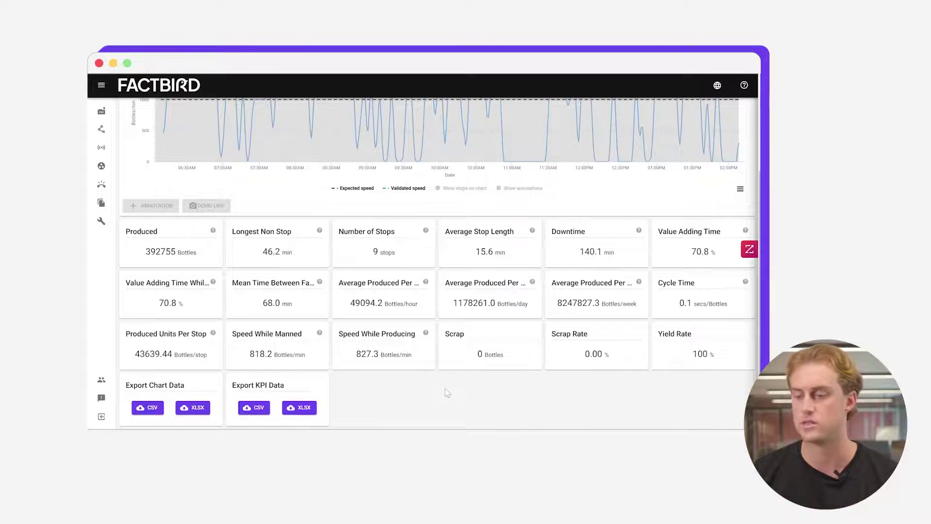
pyautogui.scroll(3, 447, 393)
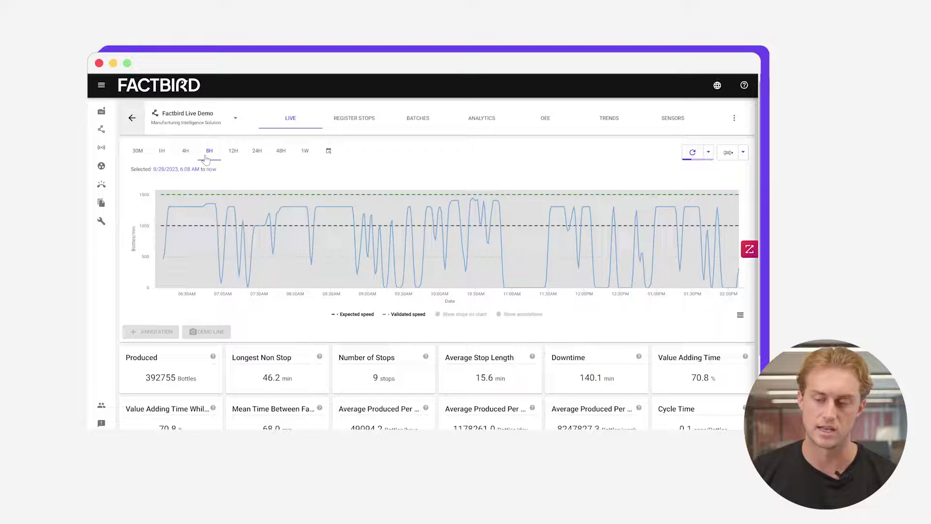
# - Set the Live Demo data range to Thursday's day shift, 8/24/2023 6:00 AM–2:00 PM
pyautogui.click(329, 151)
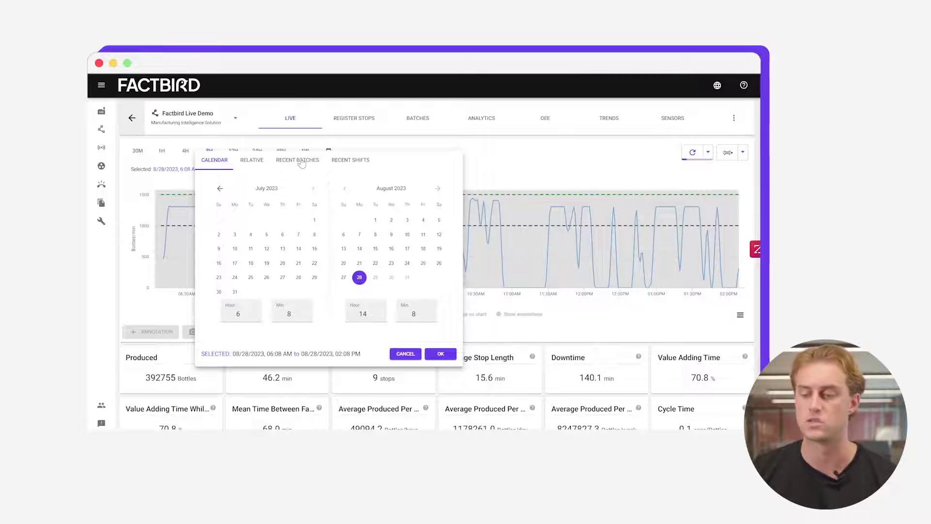
pyautogui.click(301, 162)
pyautogui.click(367, 160)
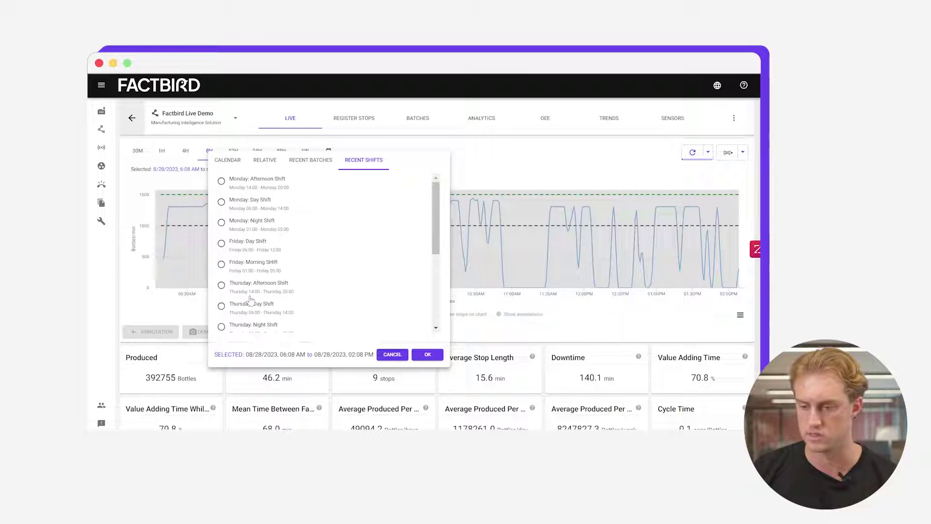
pyautogui.click(248, 314)
pyautogui.click(428, 355)
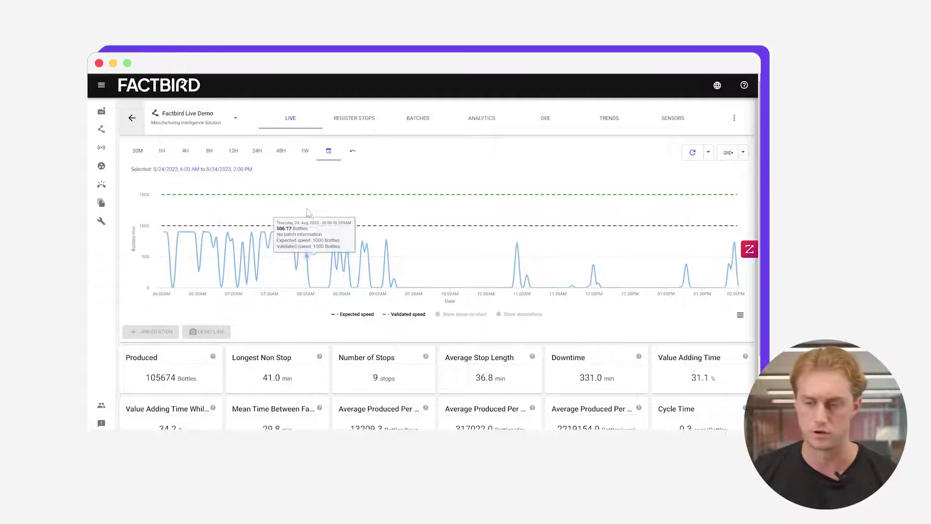
# - Return to the last 8 hours and browse the line's stop reason categories
pyautogui.click(209, 153)
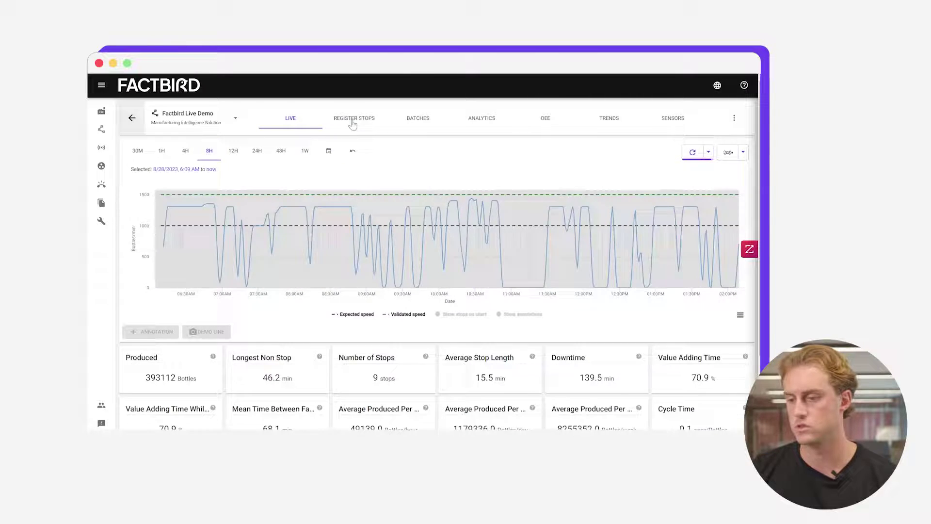
pyautogui.click(353, 124)
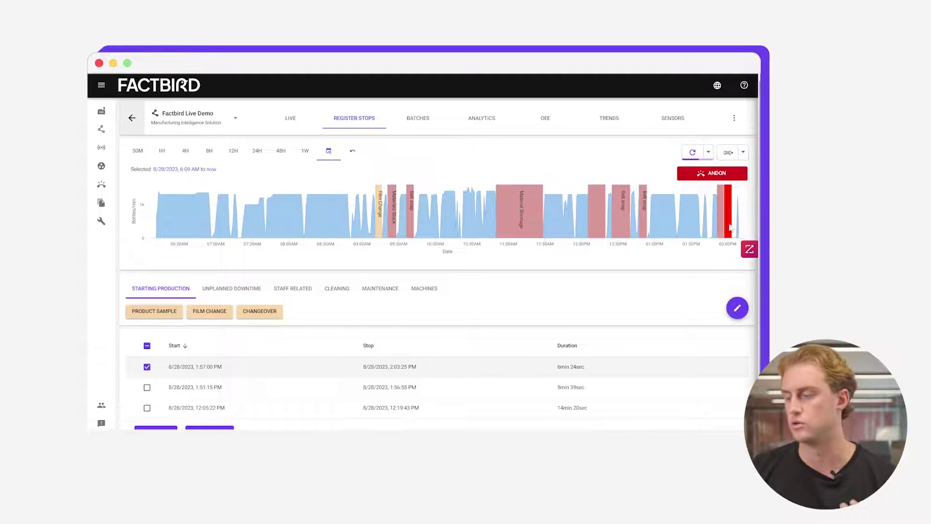
pyautogui.click(233, 288)
pyautogui.click(289, 291)
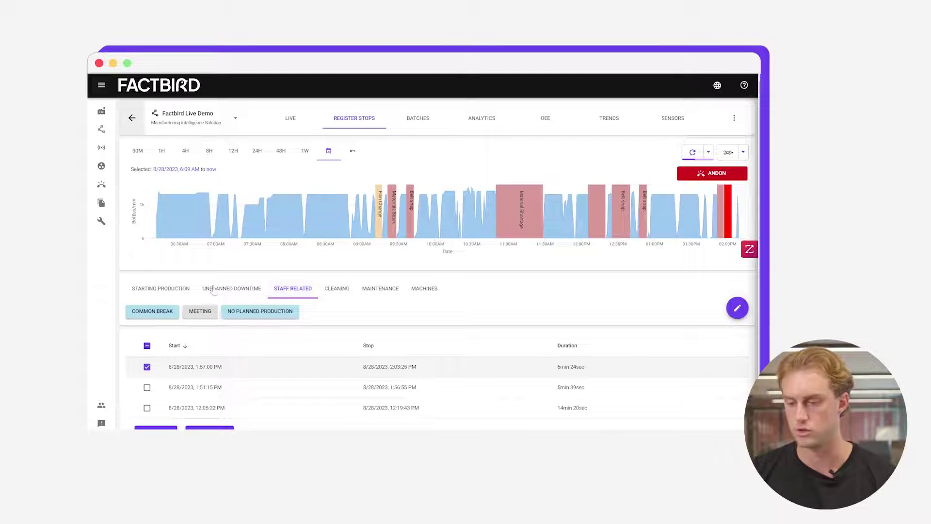
pyautogui.click(383, 291)
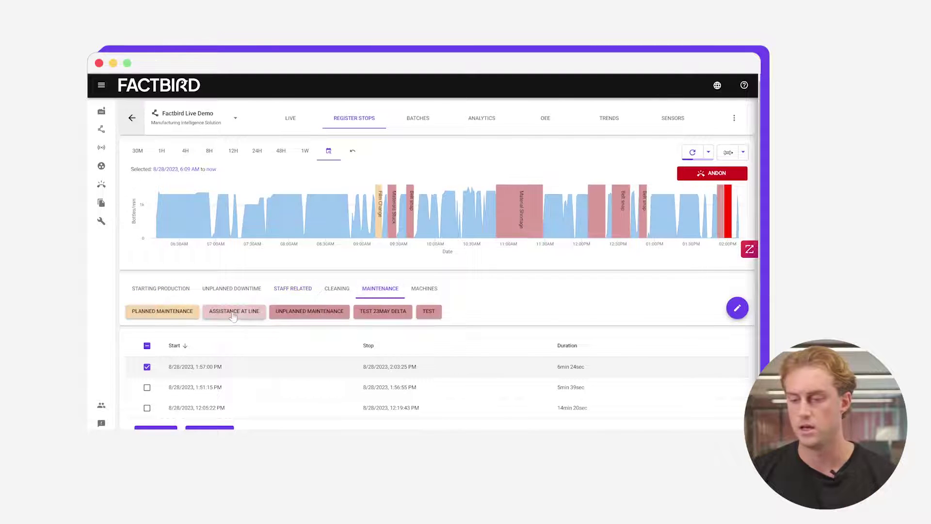
# - Register the 1:57 PM stop as Product Jamm under unplanned downtime
pyautogui.click(211, 289)
pyautogui.click(154, 313)
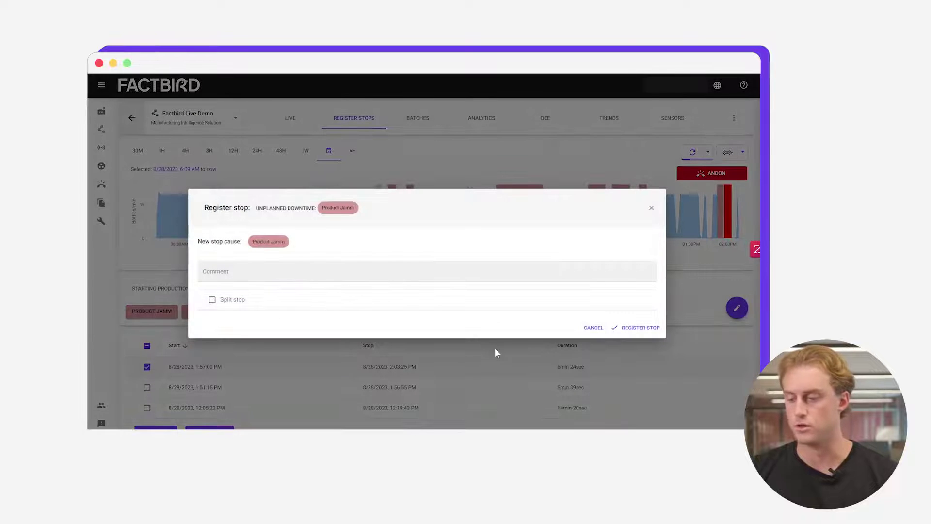
pyautogui.click(626, 334)
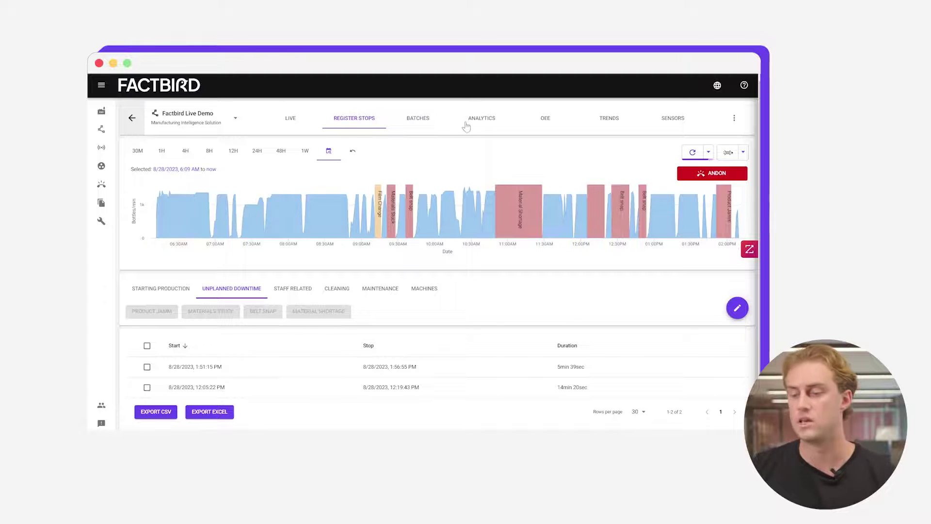
pyautogui.click(483, 121)
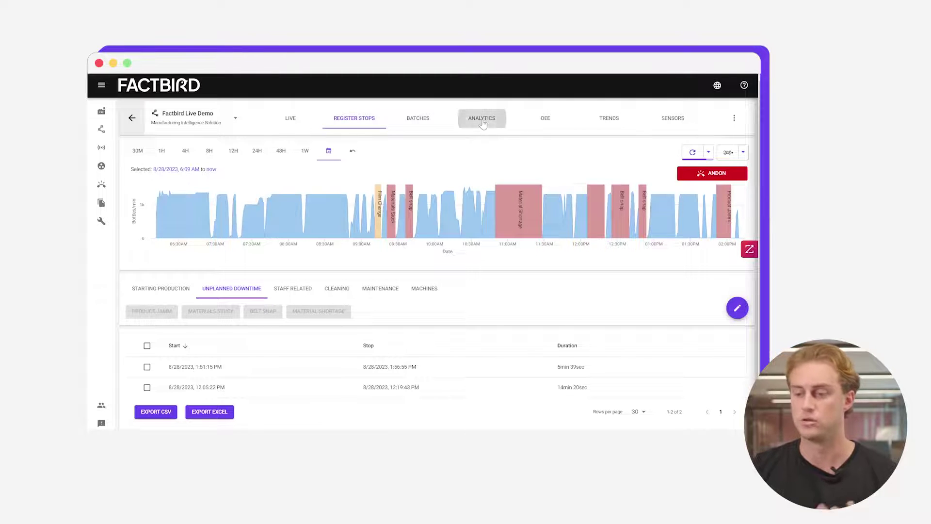
pyautogui.click(329, 154)
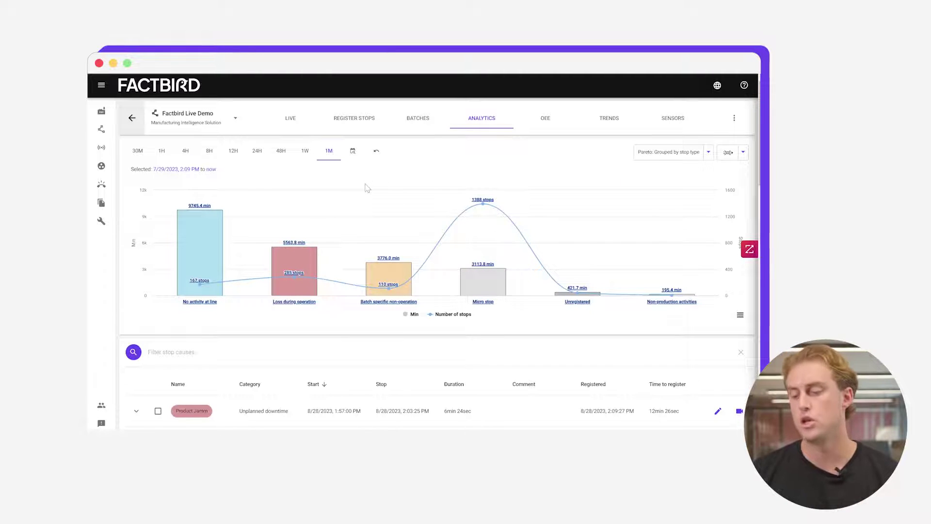
pyautogui.moveTo(207, 222)
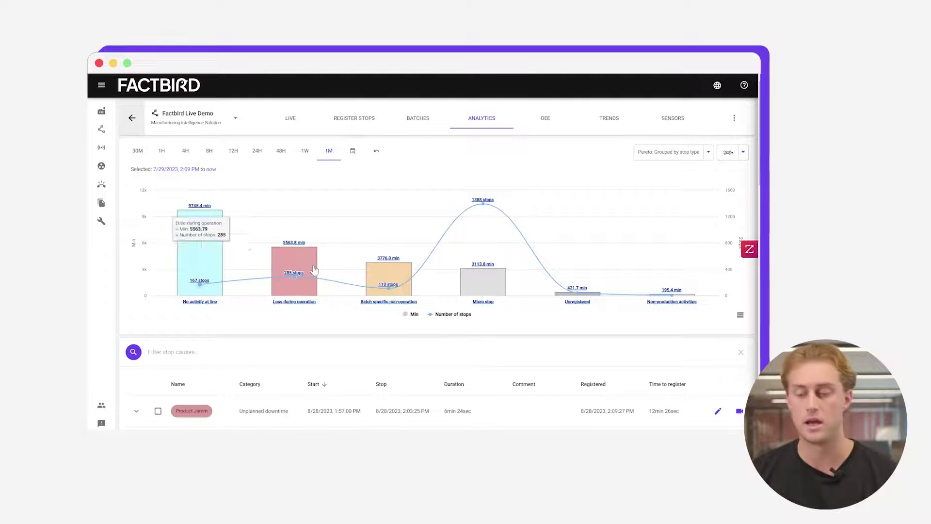
pyautogui.moveTo(299, 269)
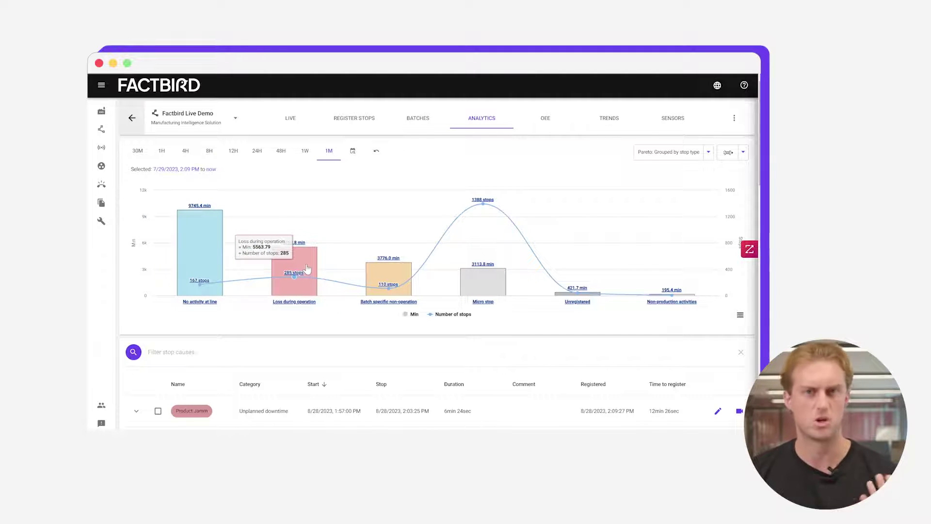
pyautogui.moveTo(383, 293)
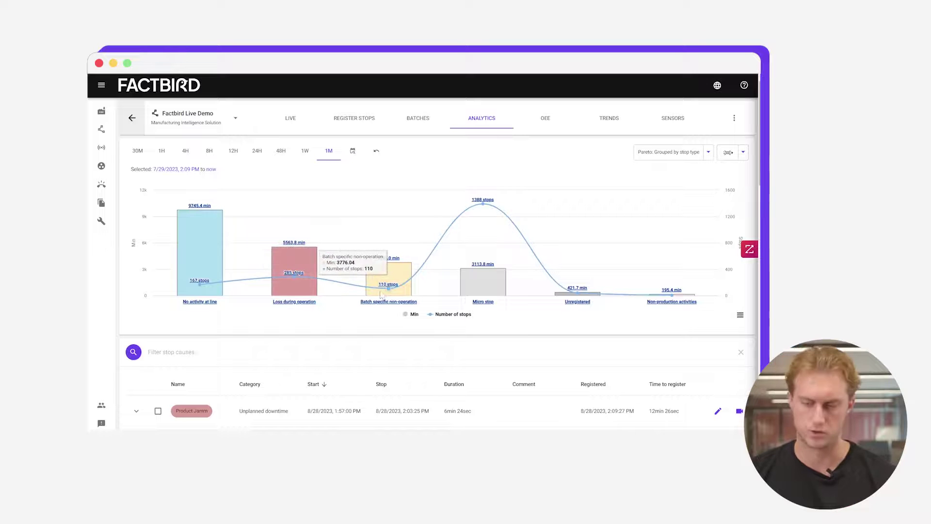
pyautogui.moveTo(655, 300)
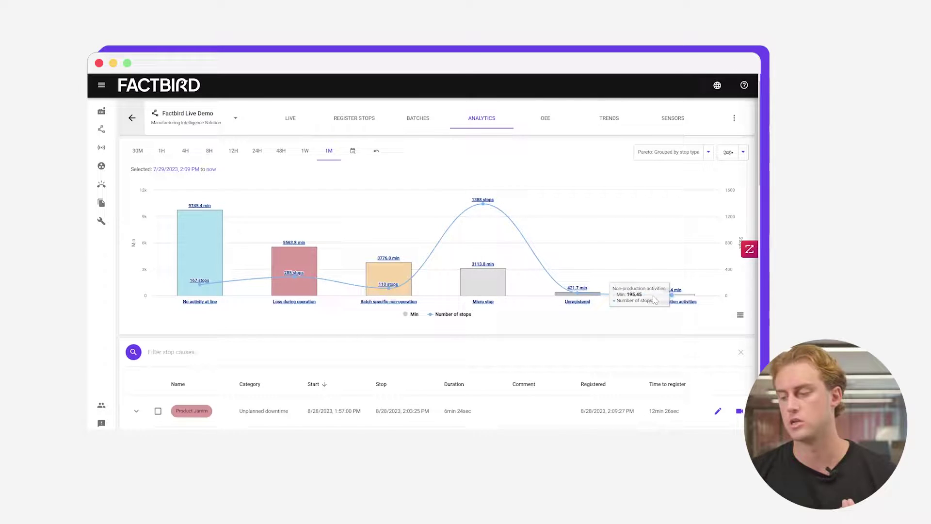
pyautogui.moveTo(586, 295)
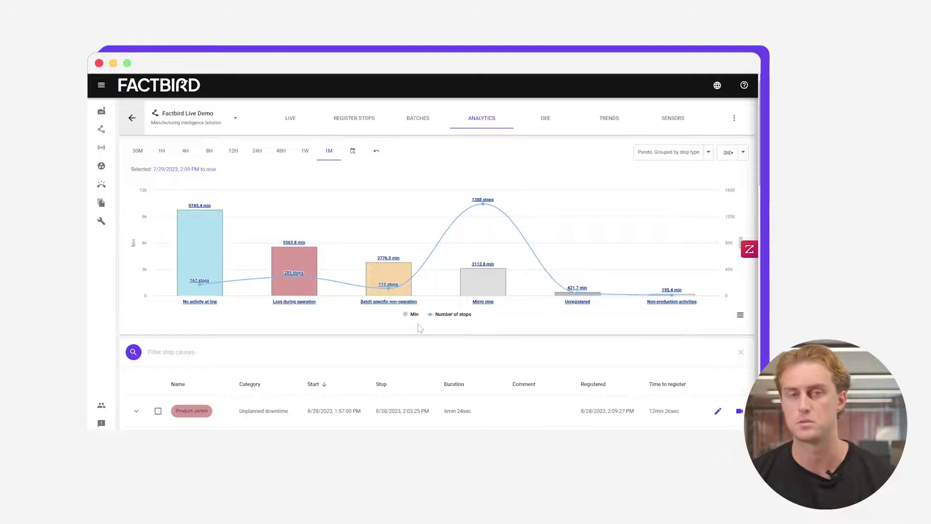
# - Filter to Loss during operation and plot Belt snap stop durations as a scatter plot
pyautogui.click(301, 265)
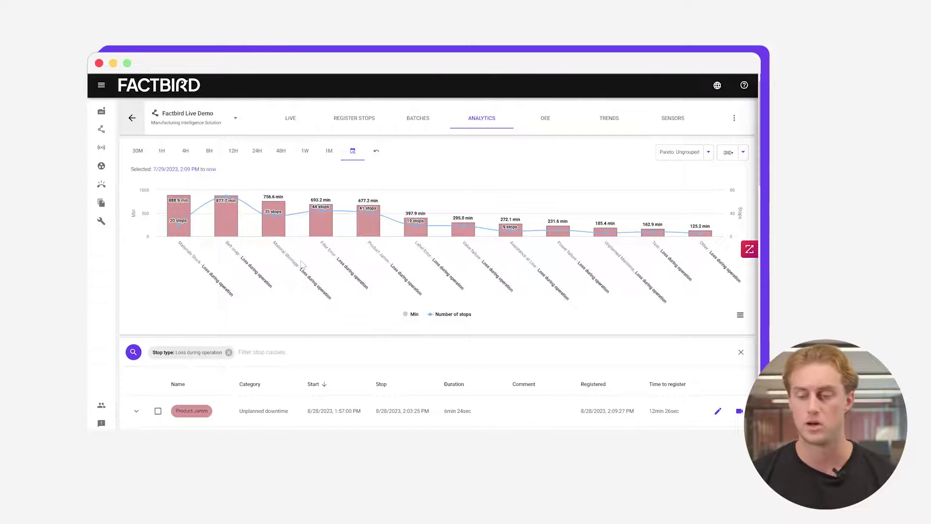
pyautogui.moveTo(171, 247)
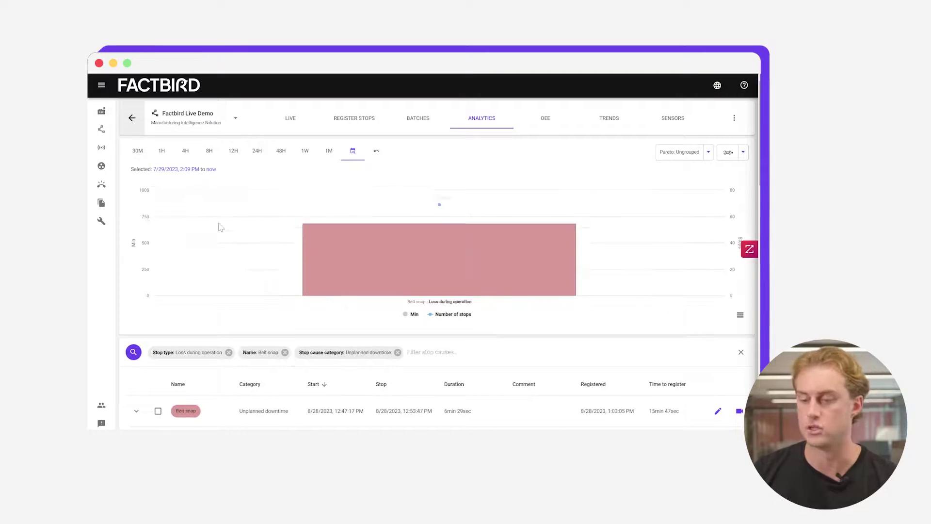
pyautogui.click(689, 153)
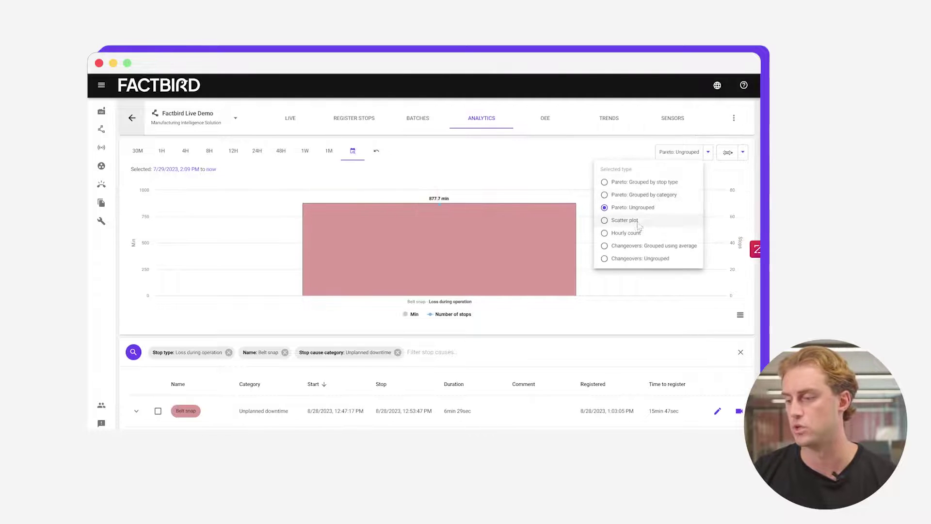
pyautogui.click(677, 221)
pyautogui.click(443, 338)
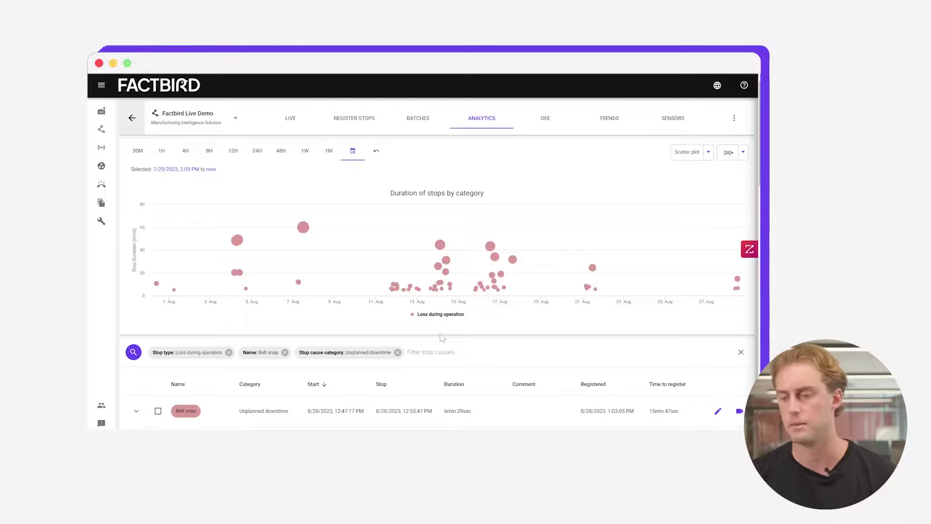
# - Show the 1M OEE gauges (TCU 39.3%, OEE3 50.7%, OEE2 51.0%, OEE1 57.5%) and loss waterfall
pyautogui.click(546, 120)
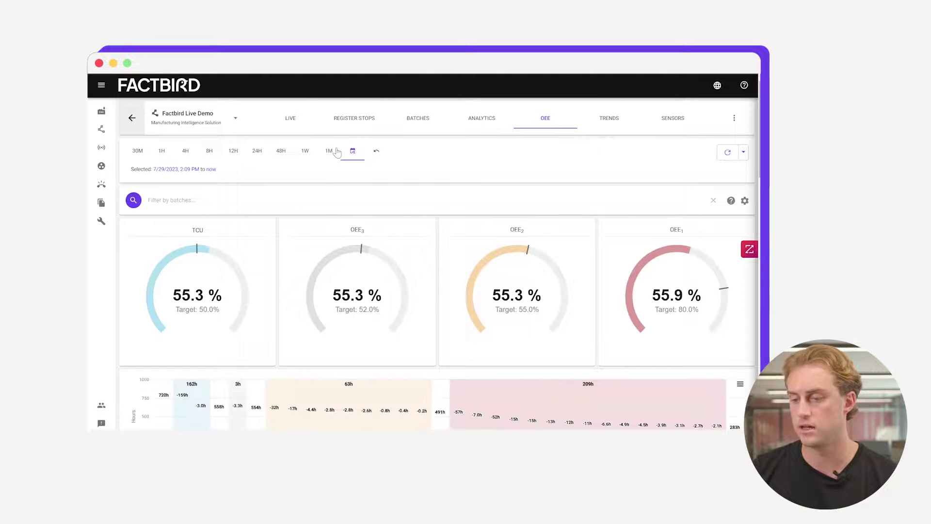
pyautogui.click(329, 151)
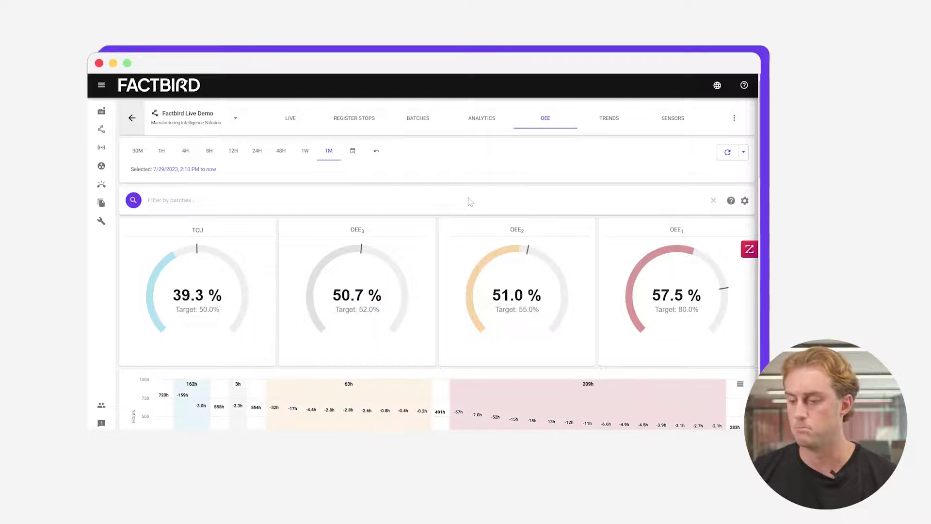
pyautogui.scroll(-2, 469, 202)
pyautogui.scroll(1, 469, 202)
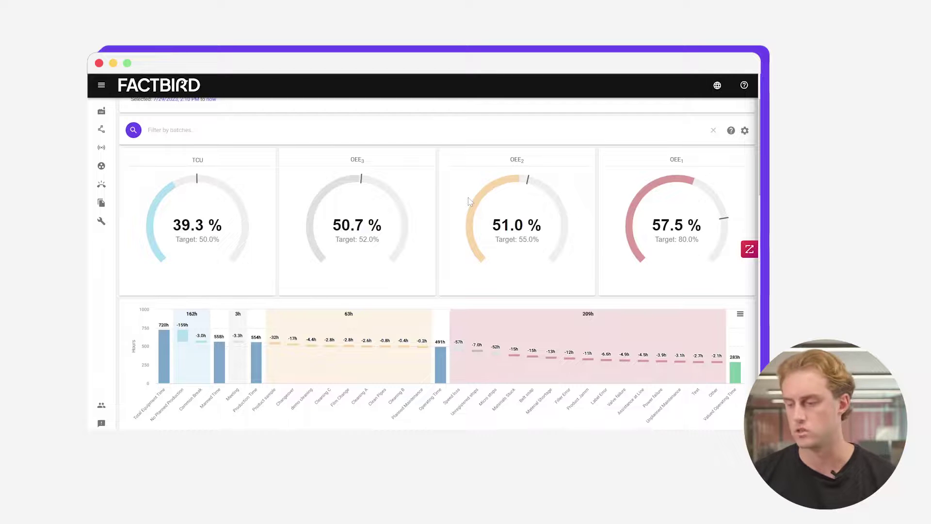
pyautogui.moveTo(167, 345)
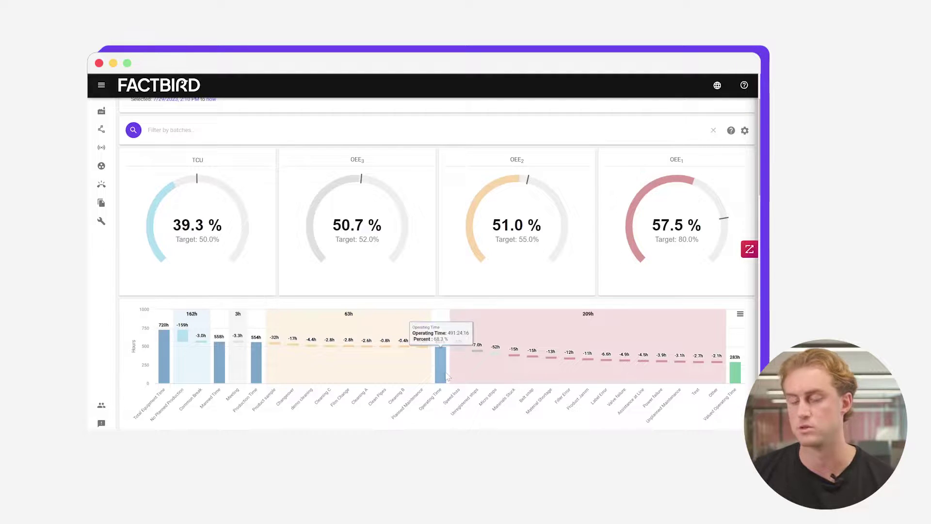
pyautogui.moveTo(729, 386)
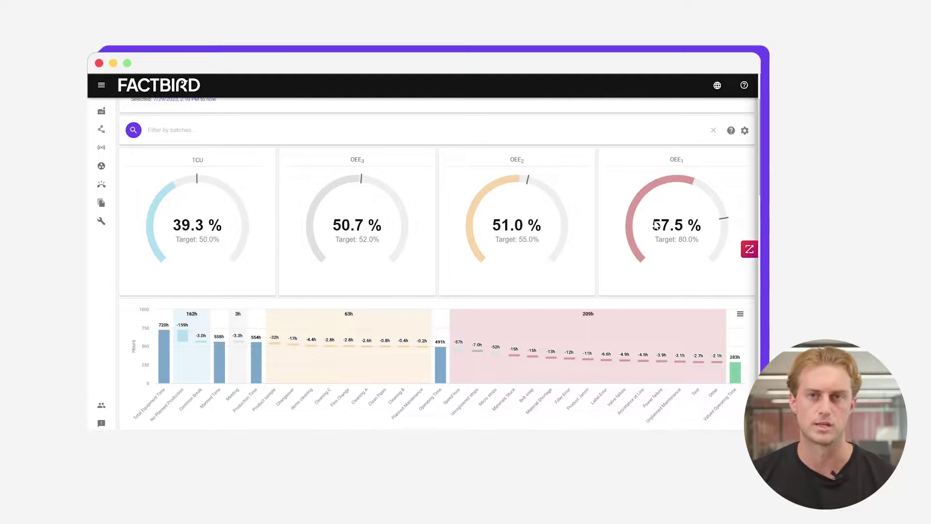
pyautogui.scroll(2, 656, 224)
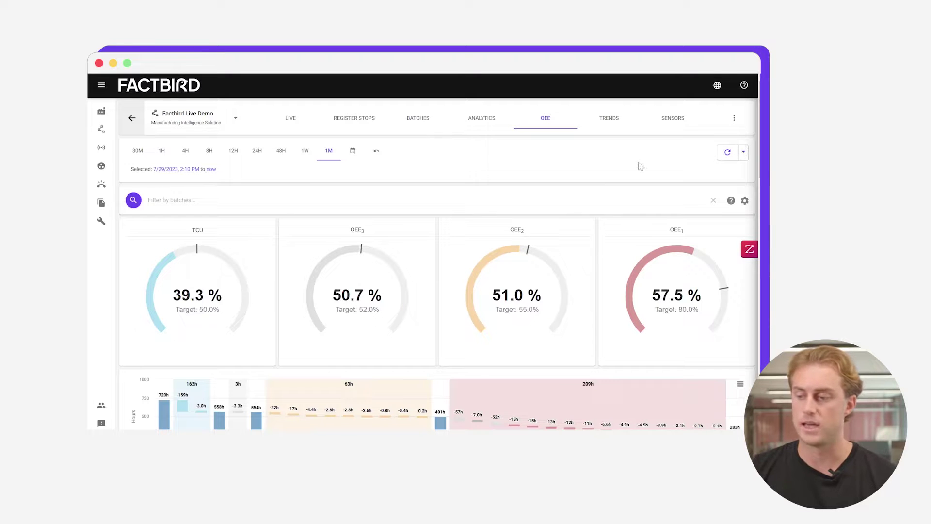
# - Show the Trends chart of daily Produced bottles from Aug 14 to Aug 27
pyautogui.click(608, 117)
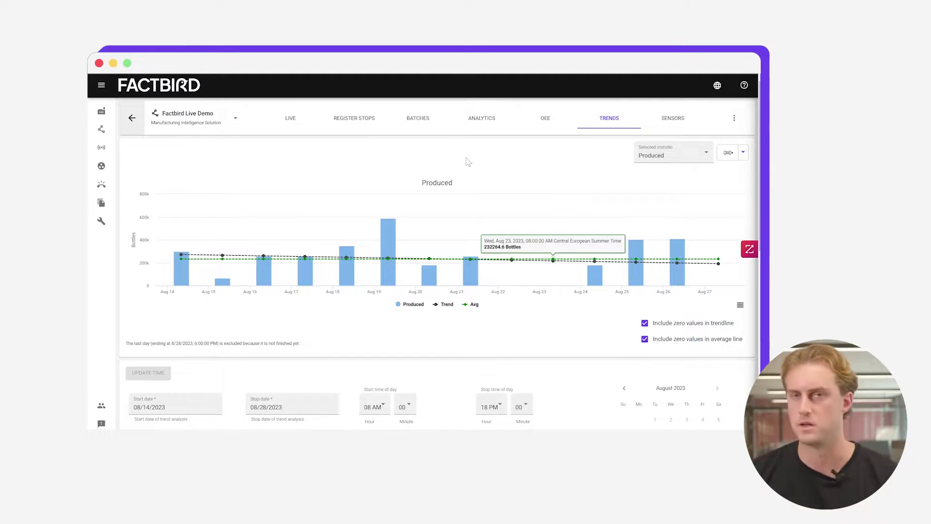
# - Expand the completed BB Wine batch to see planned 5430441 and produced 2609
pyautogui.click(416, 125)
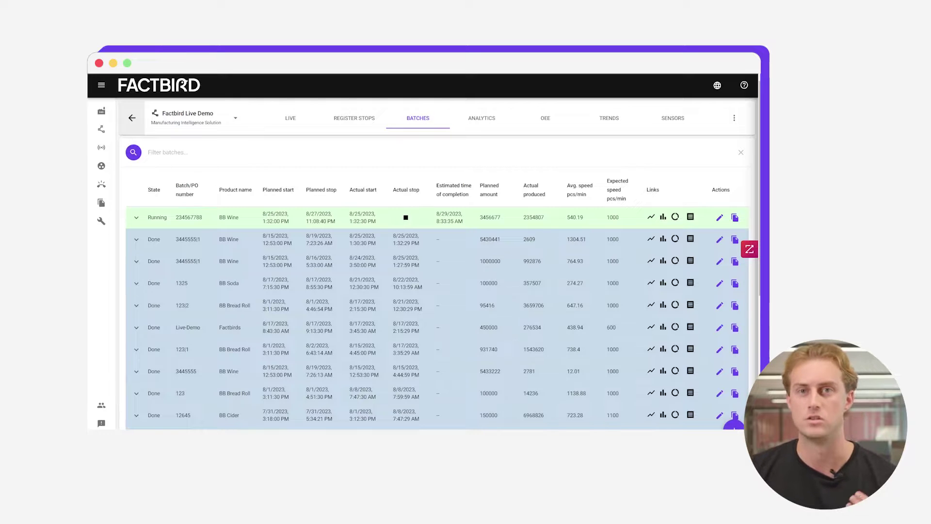
pyautogui.click(136, 239)
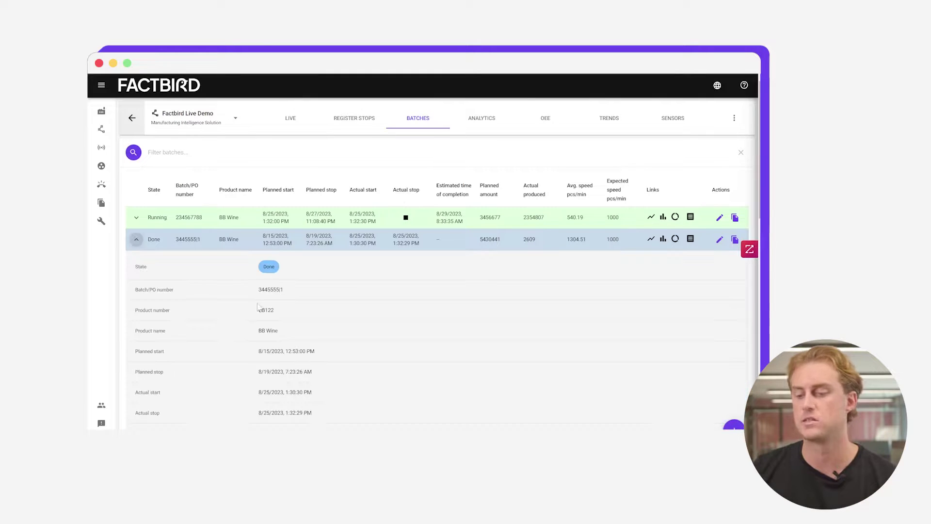
pyautogui.scroll(-2, 228, 330)
pyautogui.scroll(-1, 228, 330)
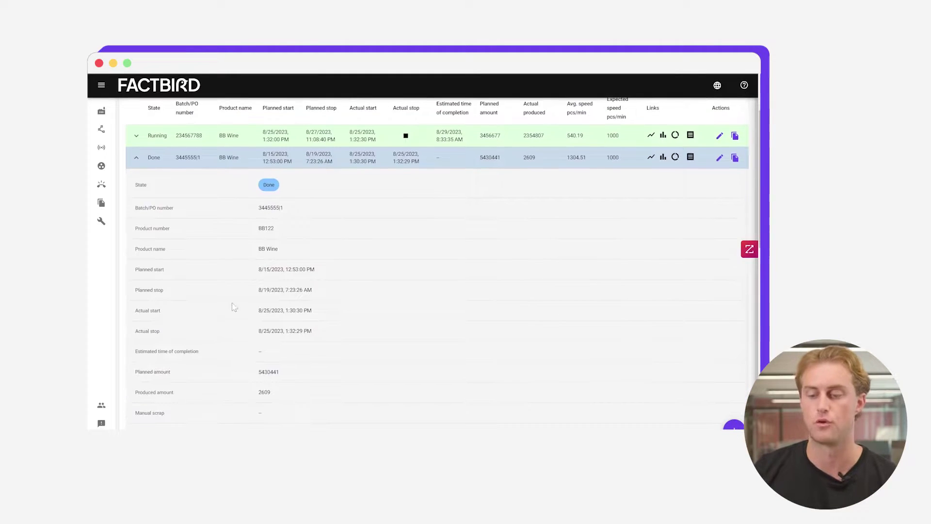